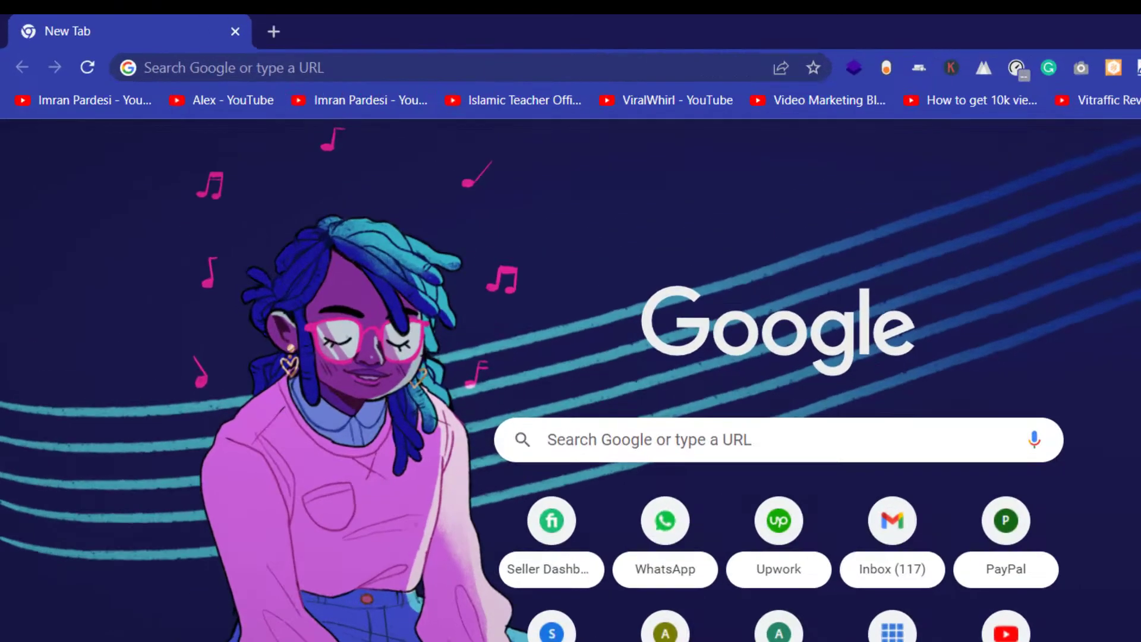
Load atherbashir.agency/cpanel and open Email Accounts from the Email section
text(atherbashir.agency/cpanel)
key(Return)
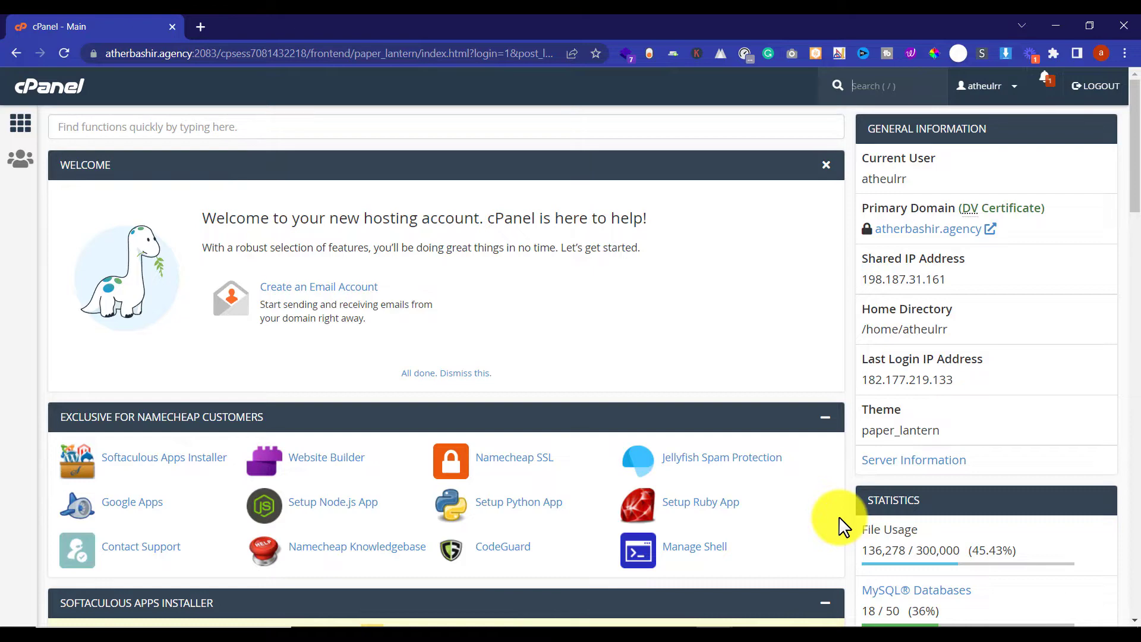
scroll(839, 520, down, 5)
scroll(839, 521, down, 8)
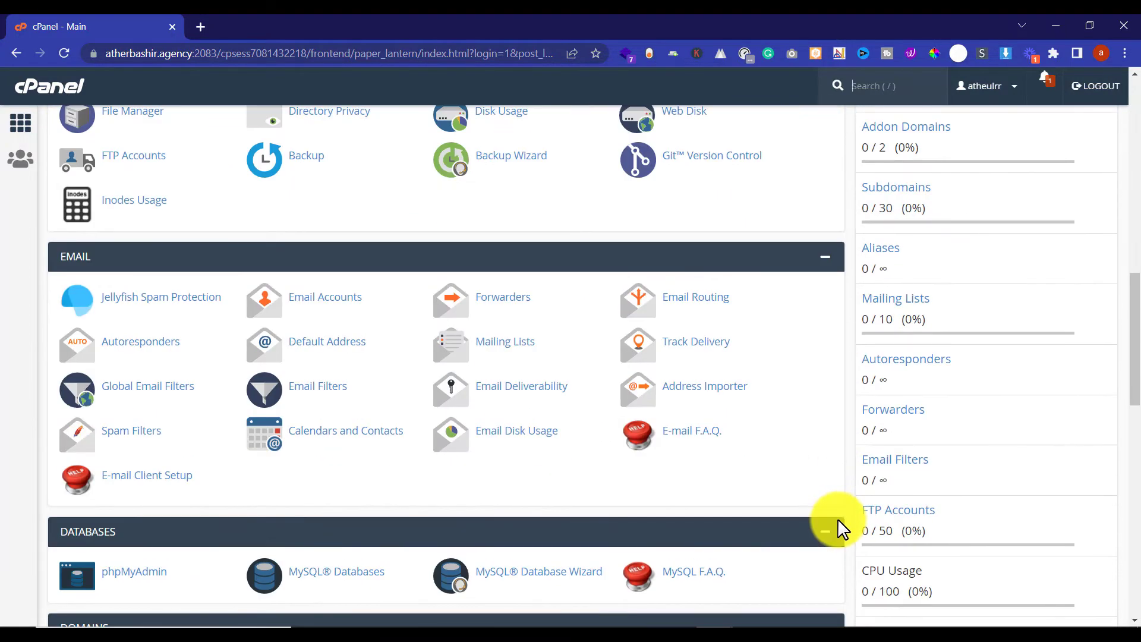
click(336, 298)
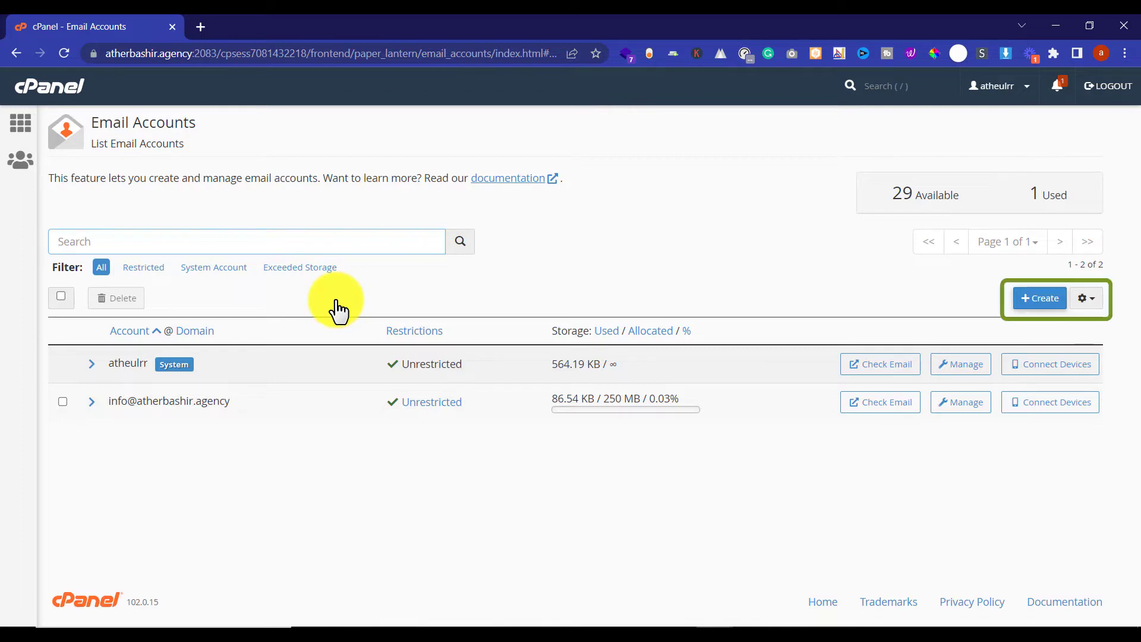
Start a new email account with username admin and a strong password
click(1041, 299)
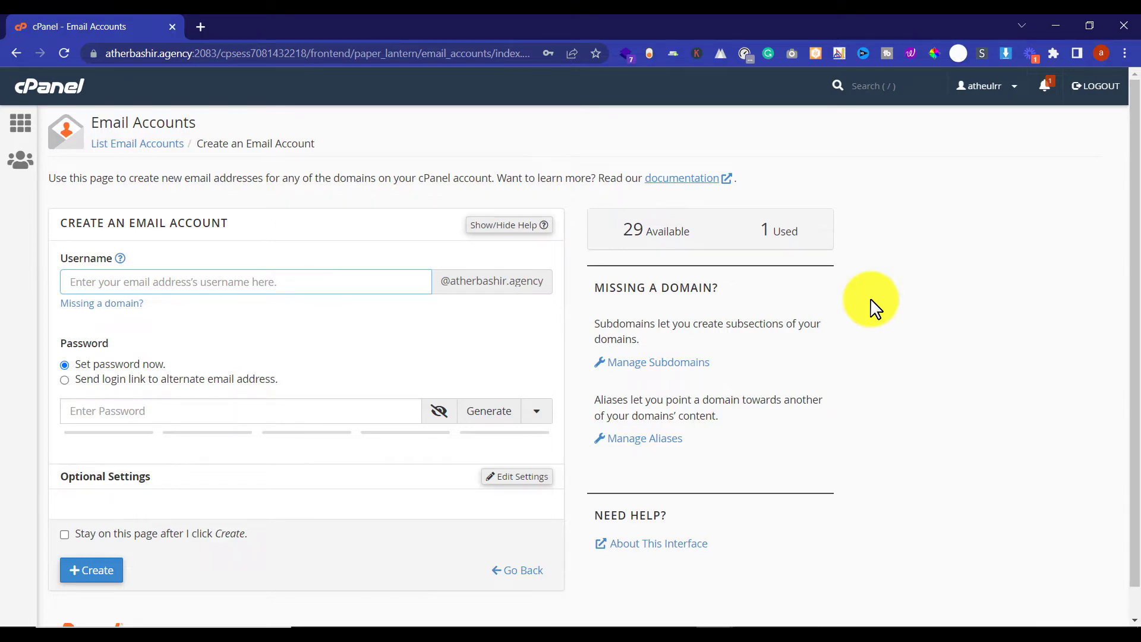
scroll(872, 307, down, 1)
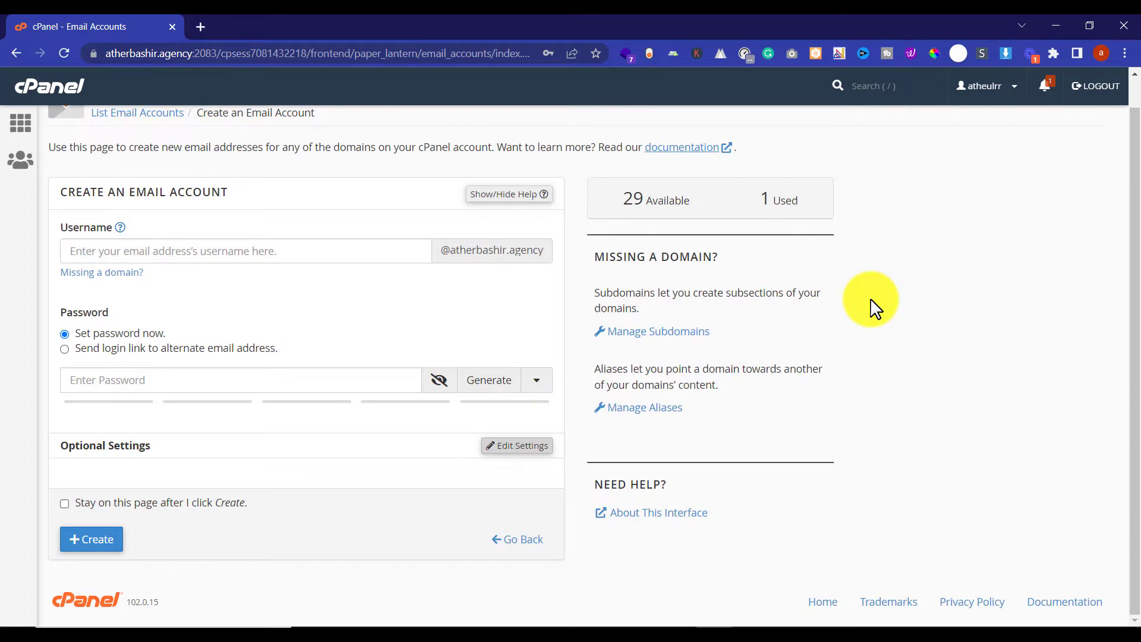
click(376, 250)
text(admin)
click(357, 378)
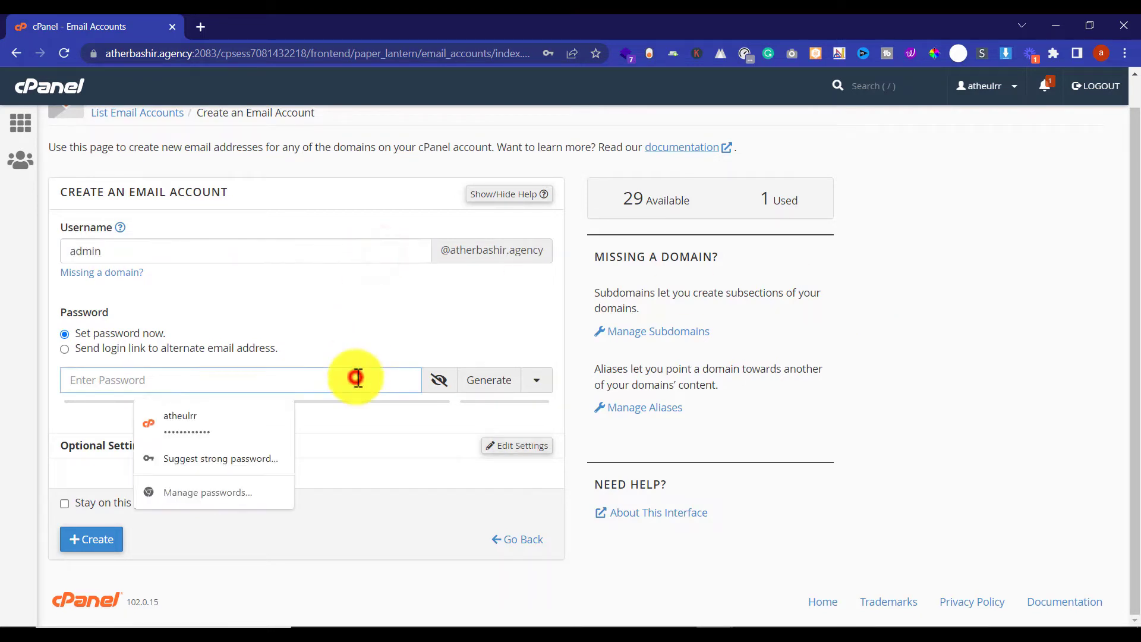
text(*************)
key(Tab)
Keep the 250 MB storage in the optional settings and create the admin mailbox
scroll(372, 345, down, 1)
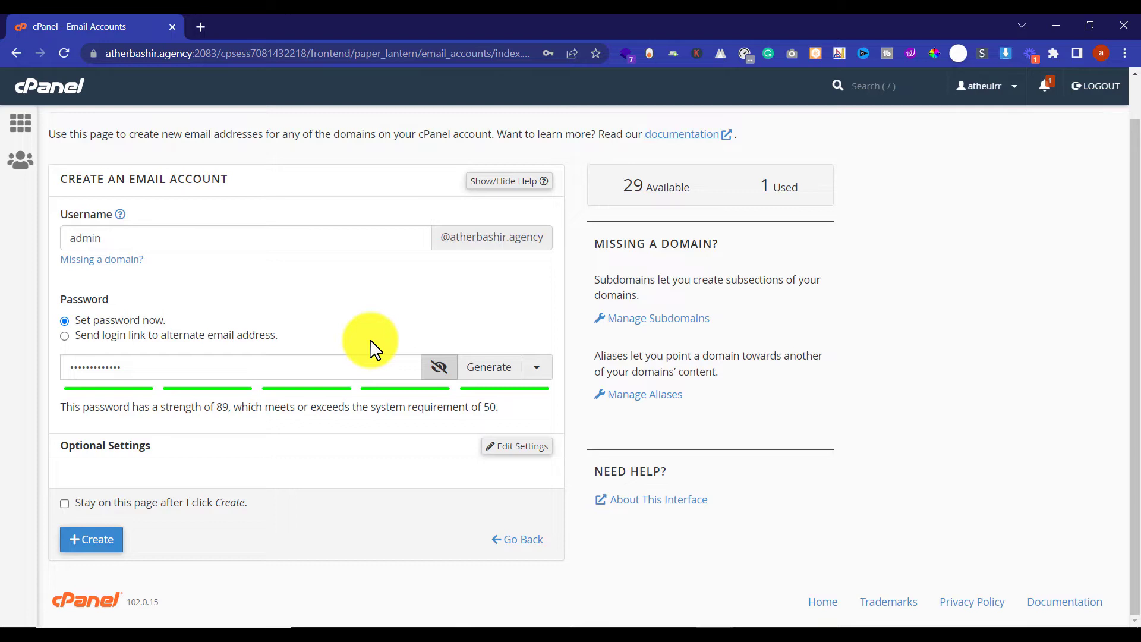
click(502, 447)
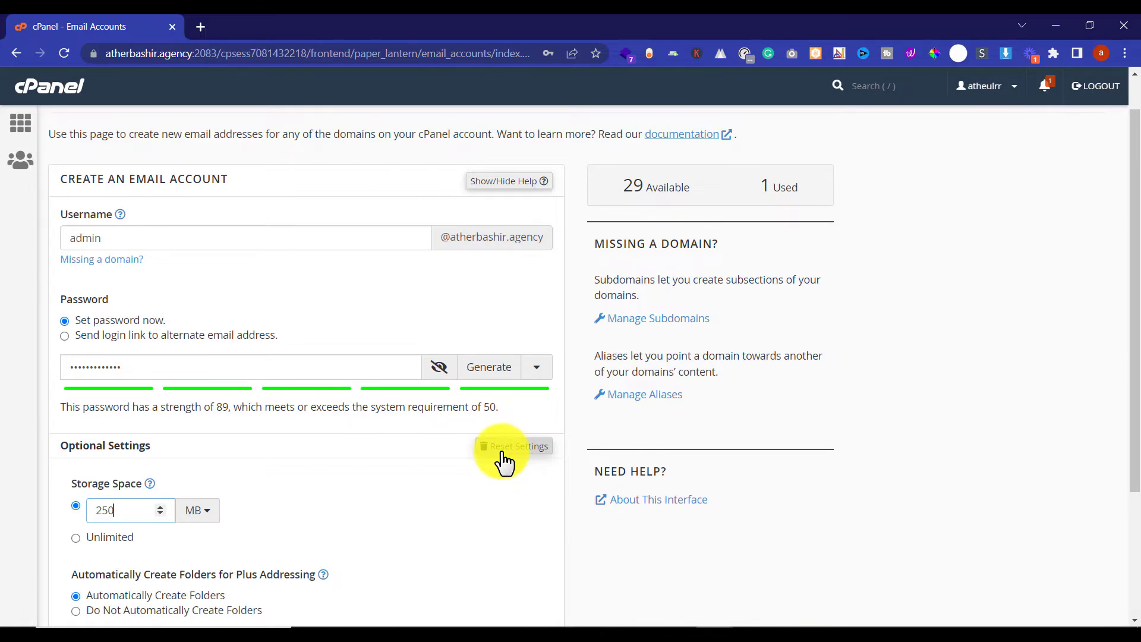
scroll(503, 460, down, 2)
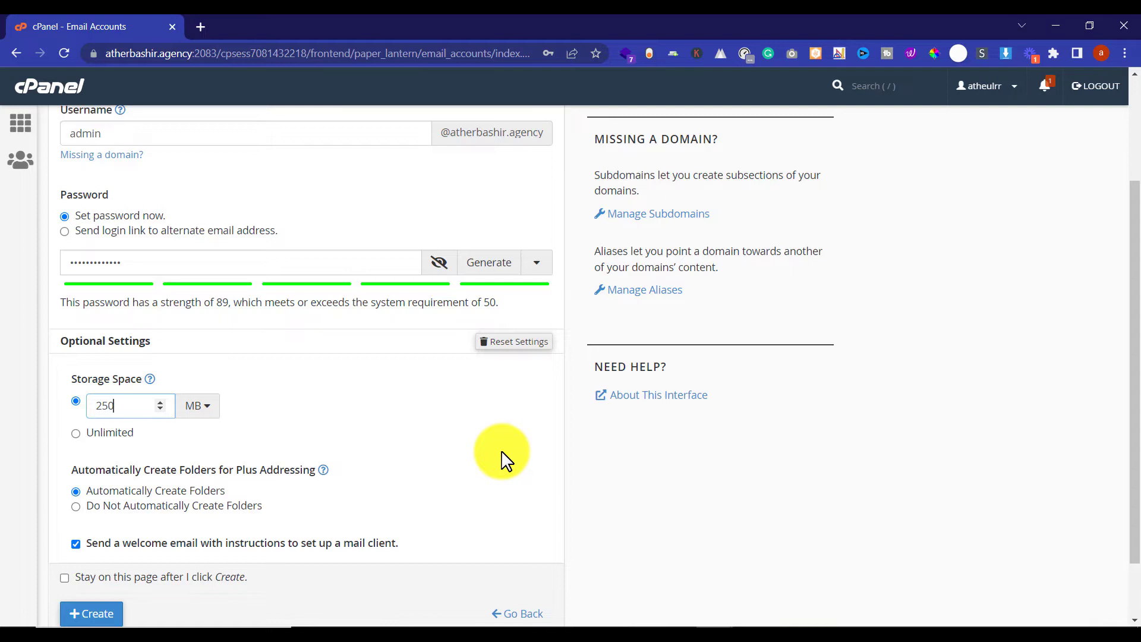
scroll(503, 460, down, 2)
click(104, 550)
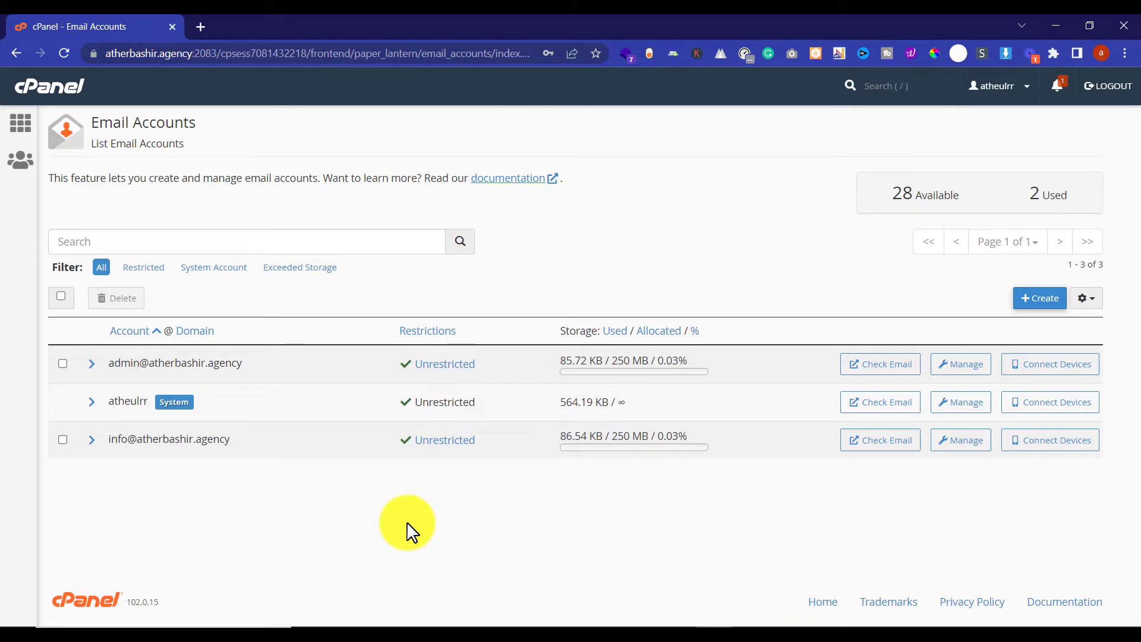
triple_click(211, 364)
right_click(212, 363)
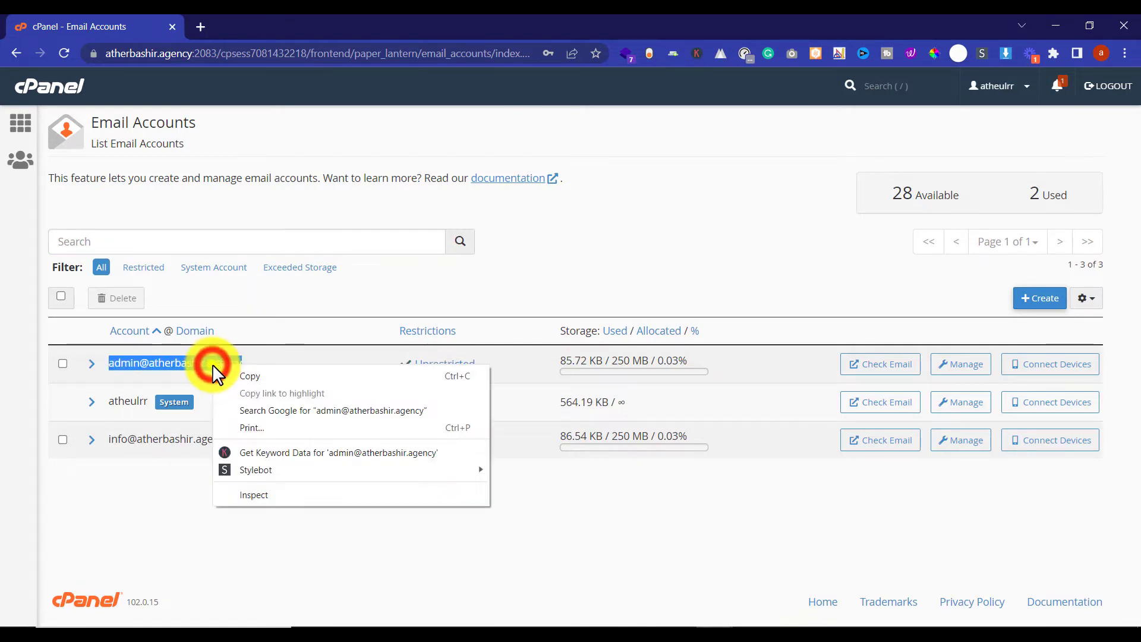
click(222, 372)
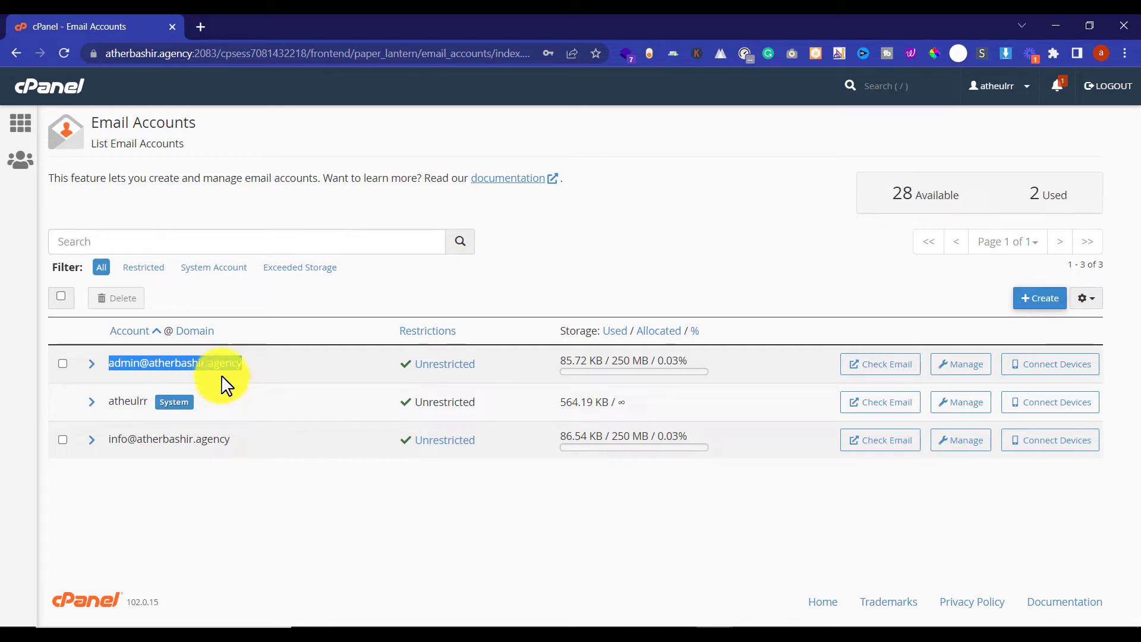
click(200, 26)
text(gmail.com)
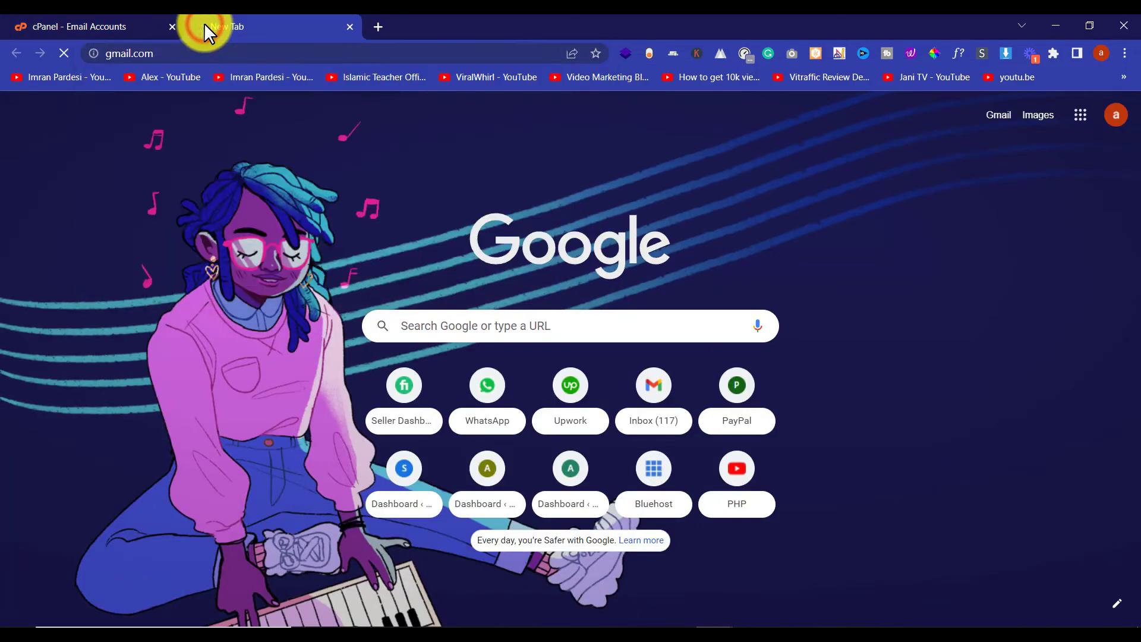
key(Return)
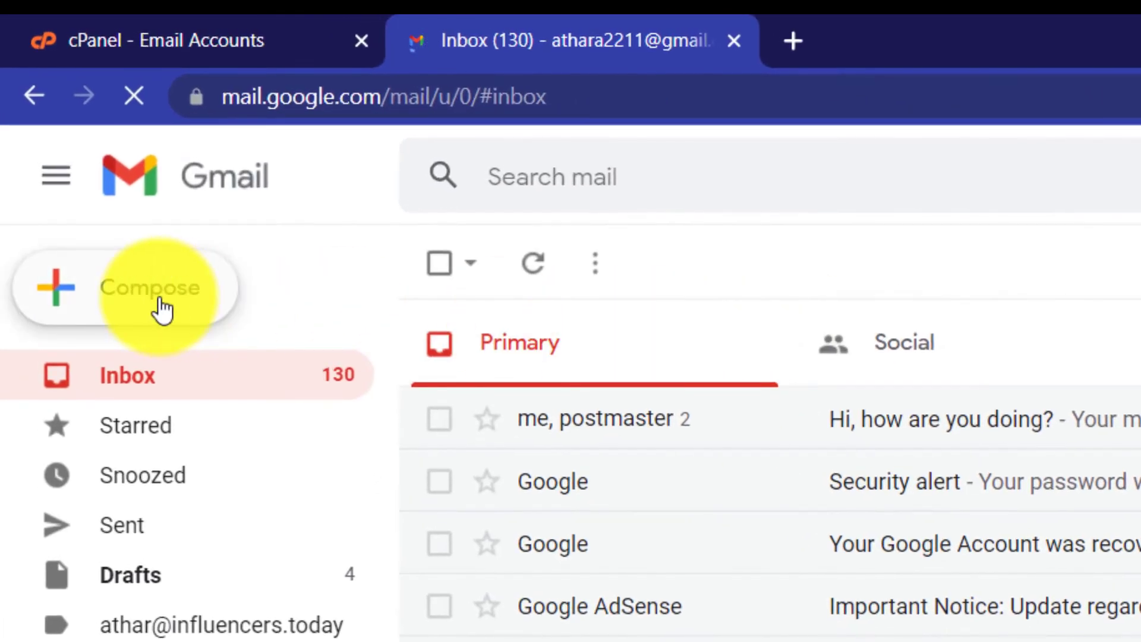
click(83, 145)
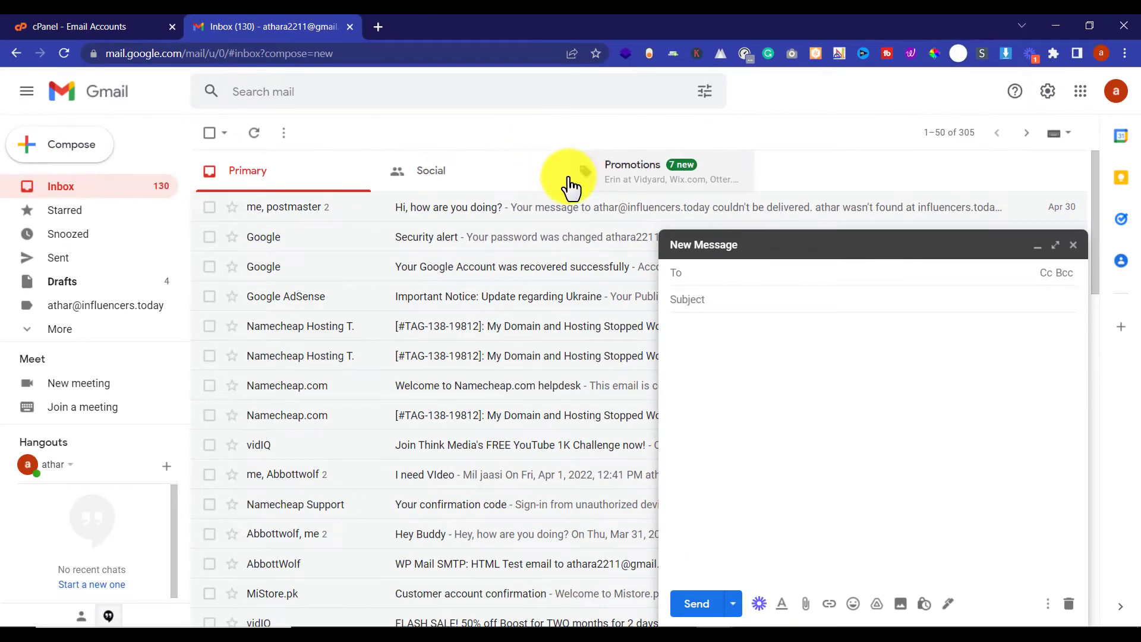
click(713, 272)
text(Hi how are you doing)
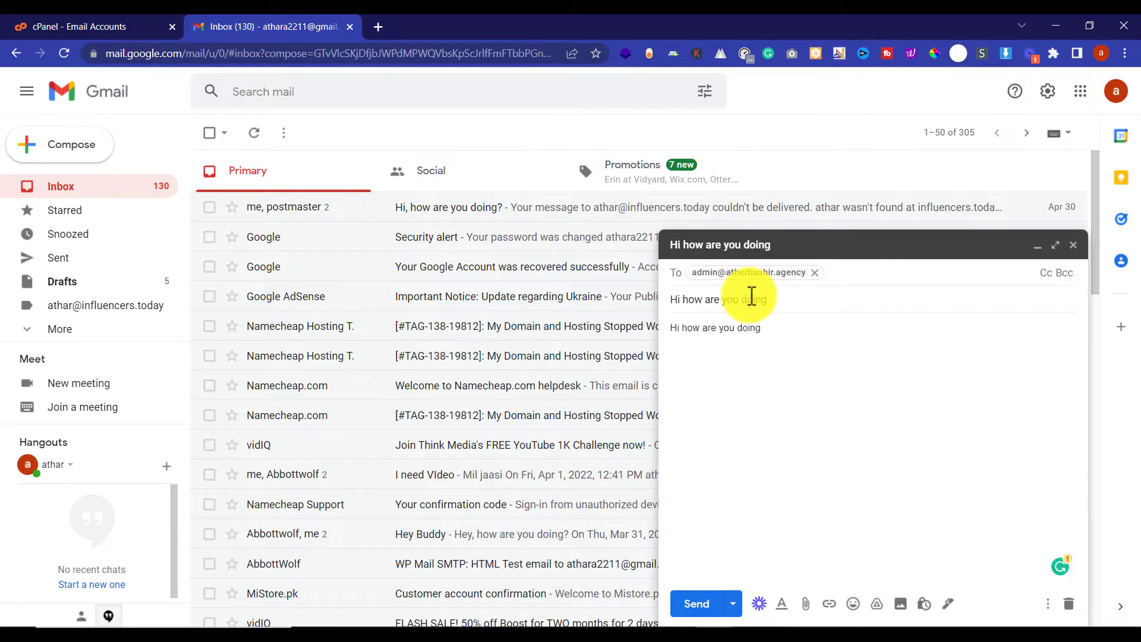
click(697, 604)
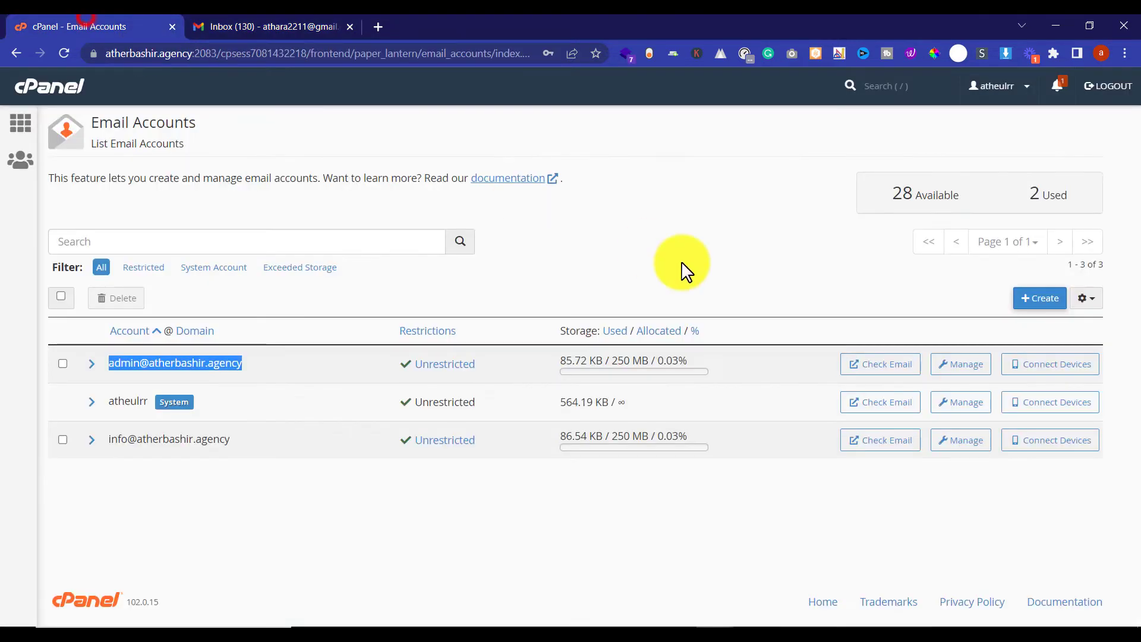
Open the admin account's webmail in Roundcube and read the Gmail test message
click(86, 27)
click(681, 262)
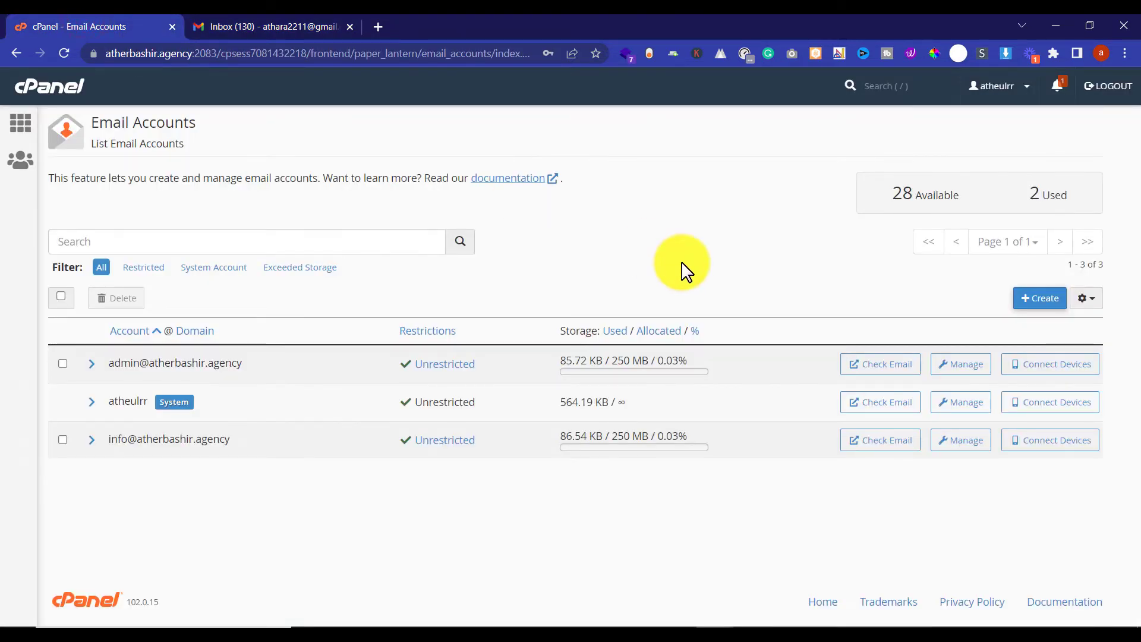
click(861, 366)
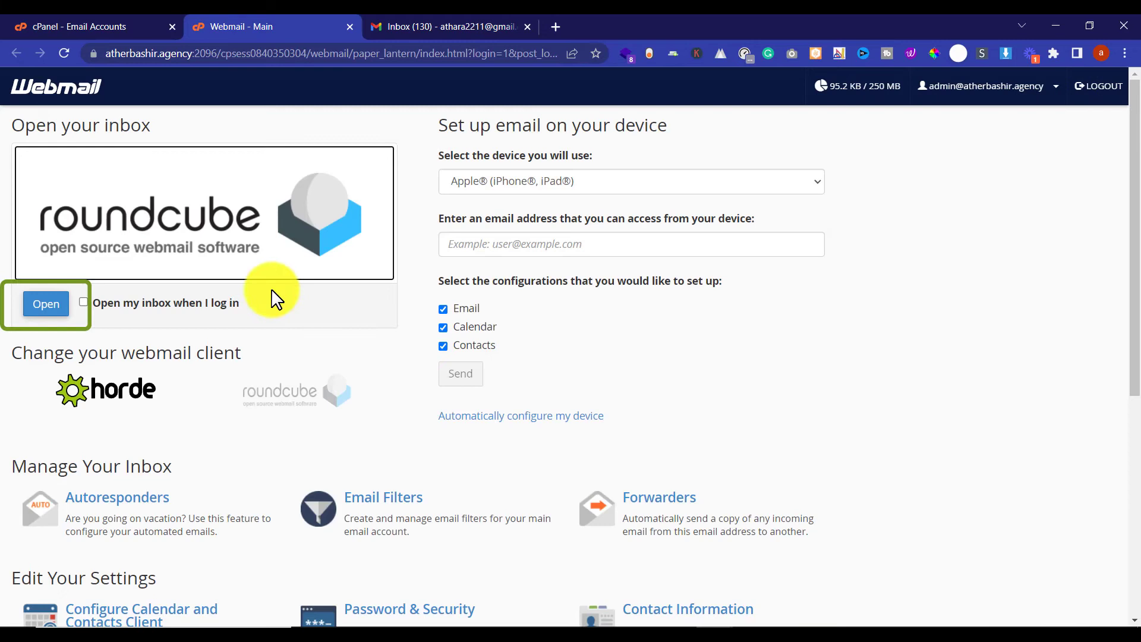
click(36, 306)
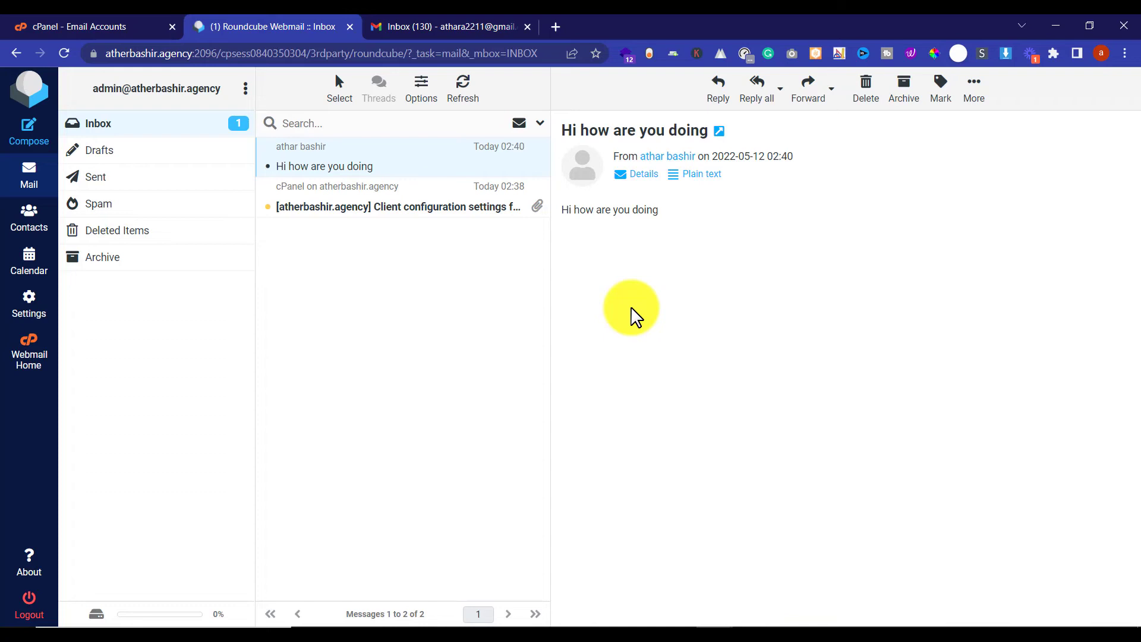
click(30, 166)
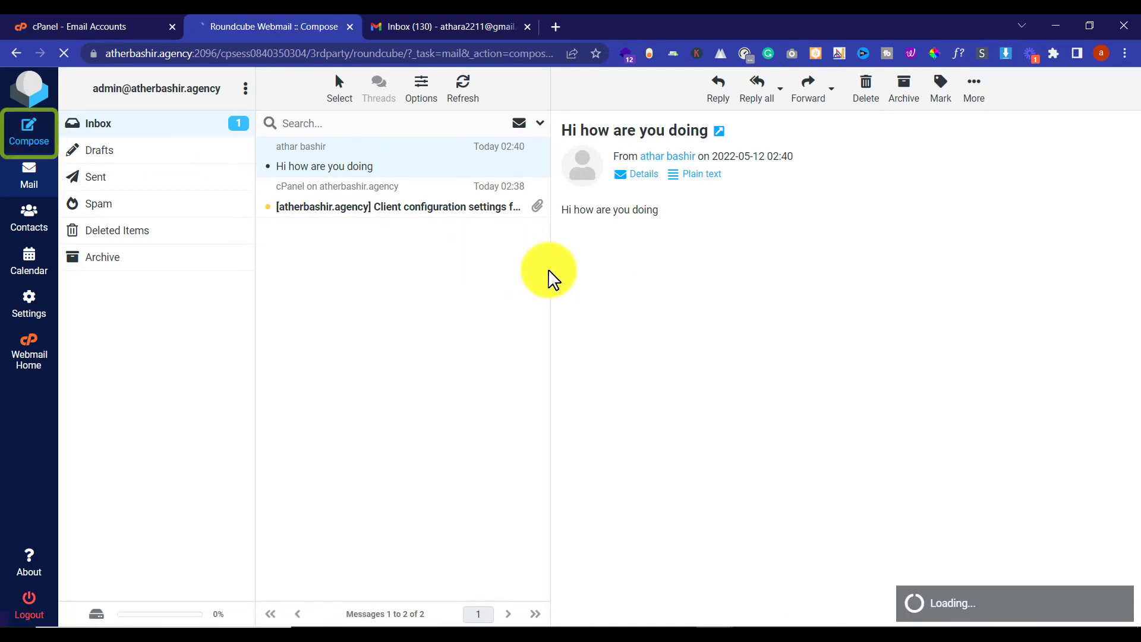
key(Tab)
text(I am good. Thanks for Asking!)
key(Tab)
text(I am good. Thanks for Asking!)
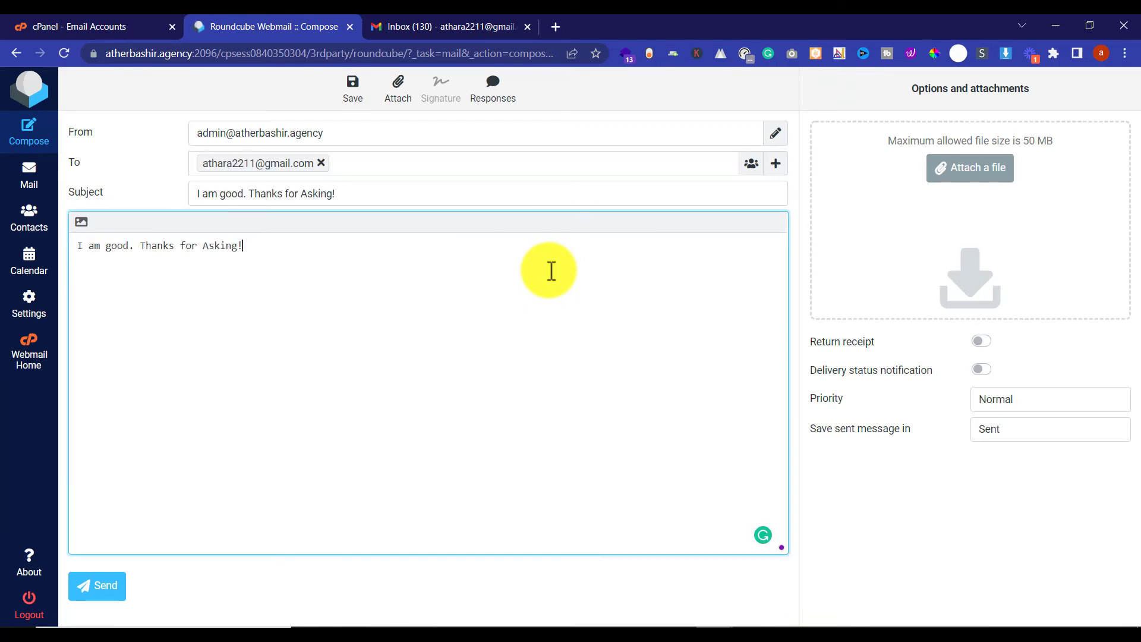
click(107, 593)
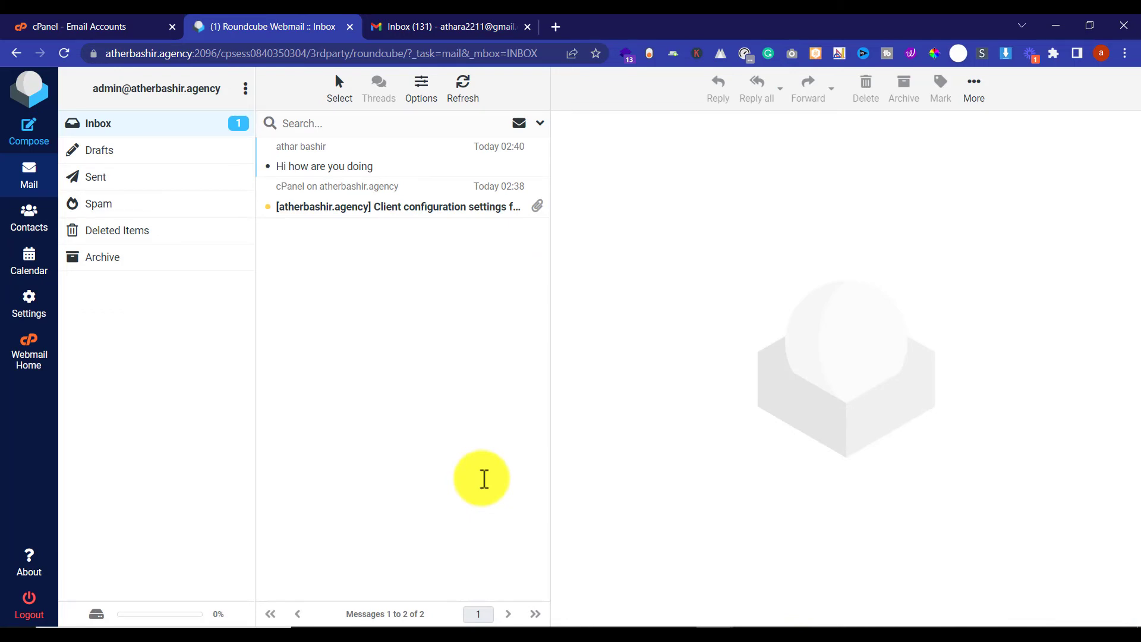
Open the admin reply in the Gmail tab and select the sender address to verify it
click(432, 22)
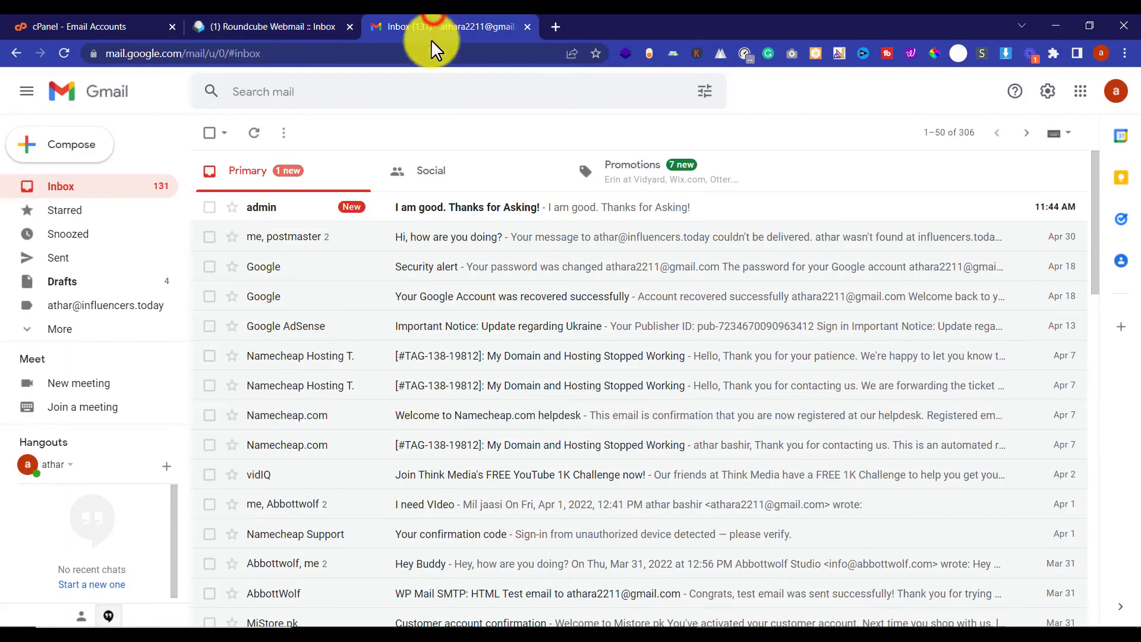
click(426, 206)
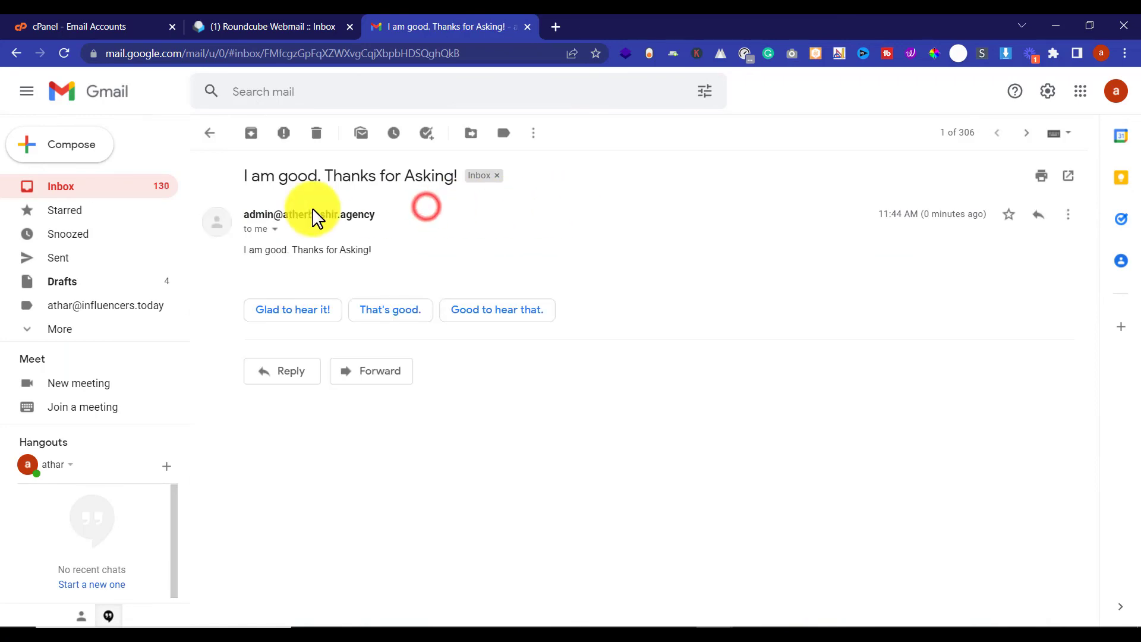
drag(245, 214, 422, 222)
click(422, 221)
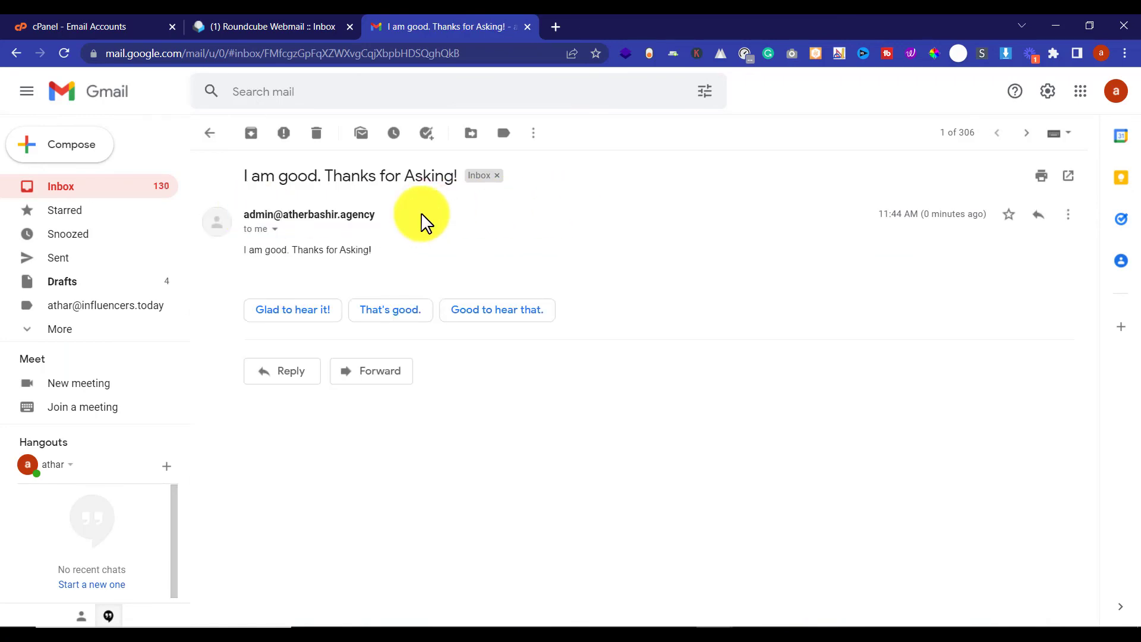
drag(380, 217, 245, 217)
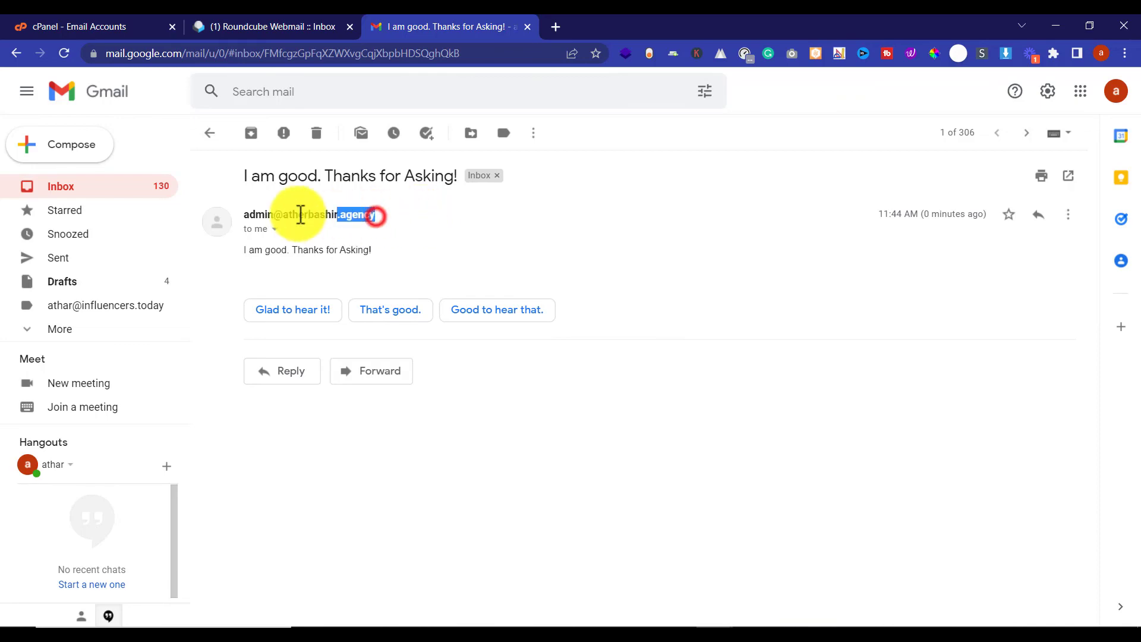